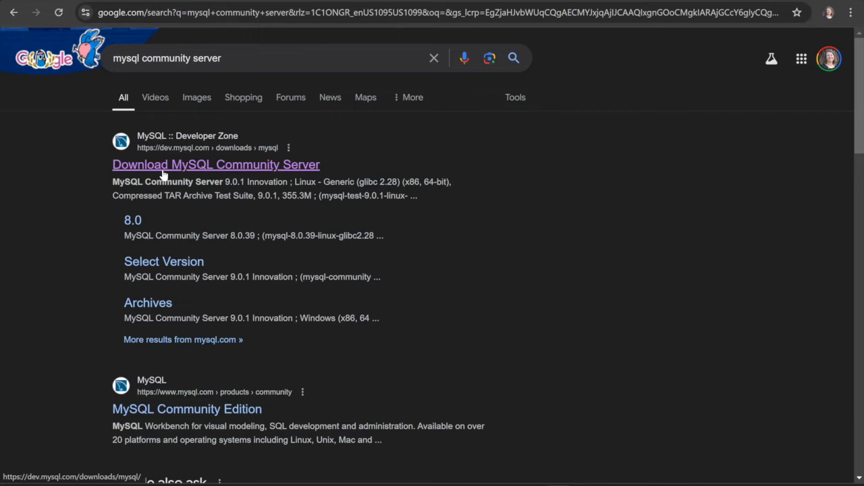
From the MySQL Community Server download page, select version 8.0.39 and go to its MySQL Installer for Windows download page.
click(305, 166)
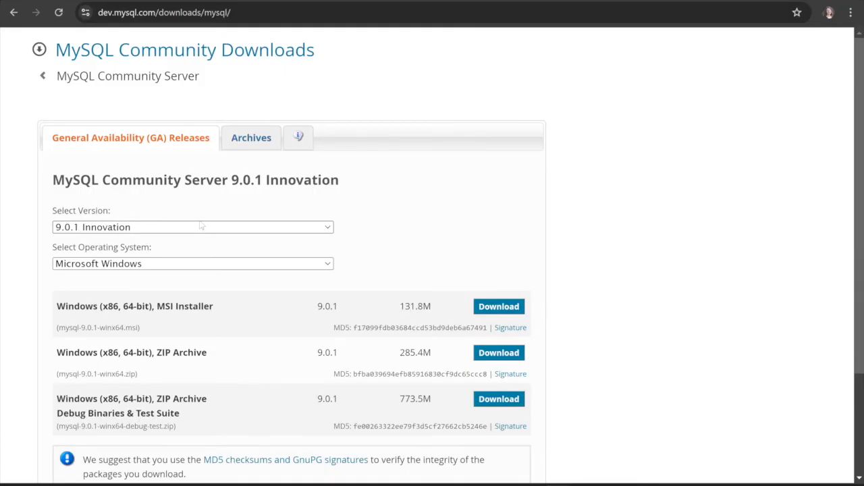
click(329, 229)
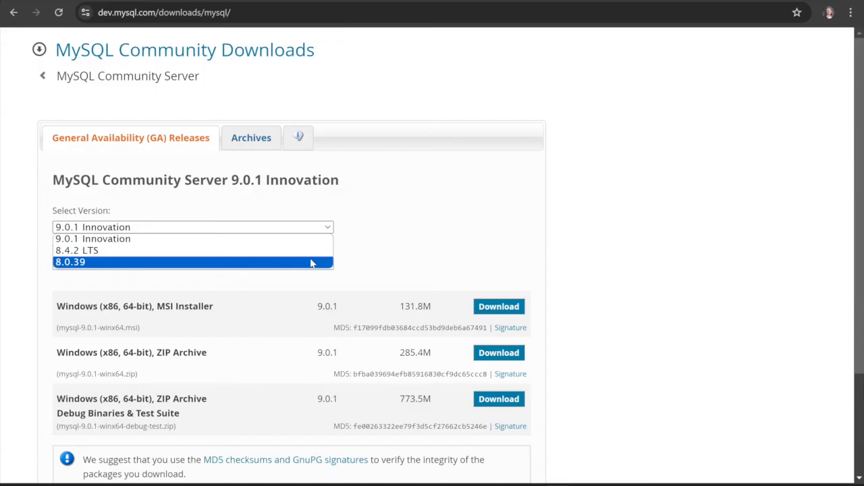
click(109, 263)
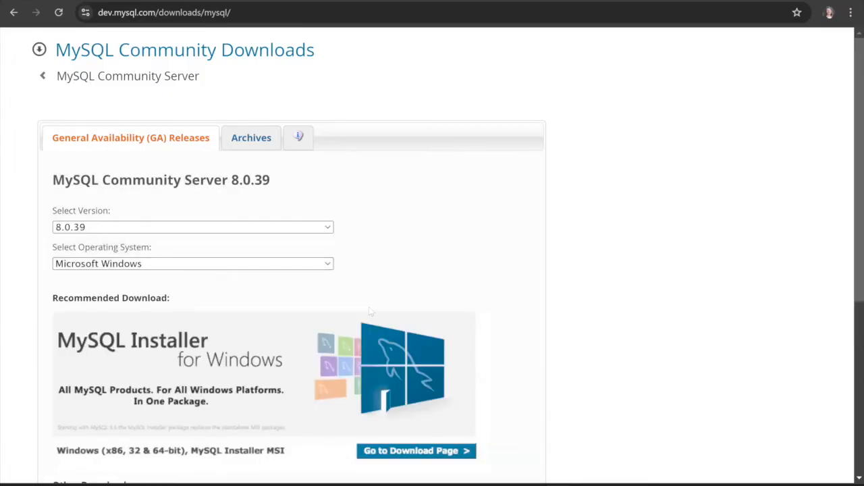
scroll(401, 254, down, 3)
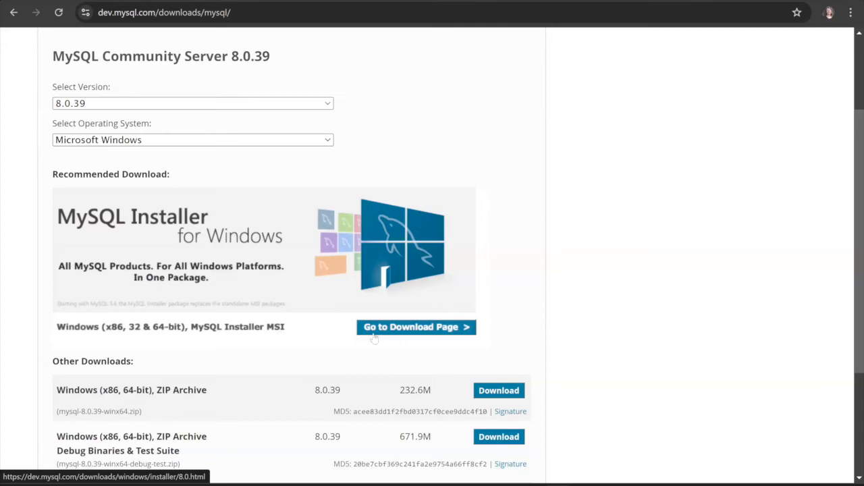
click(404, 328)
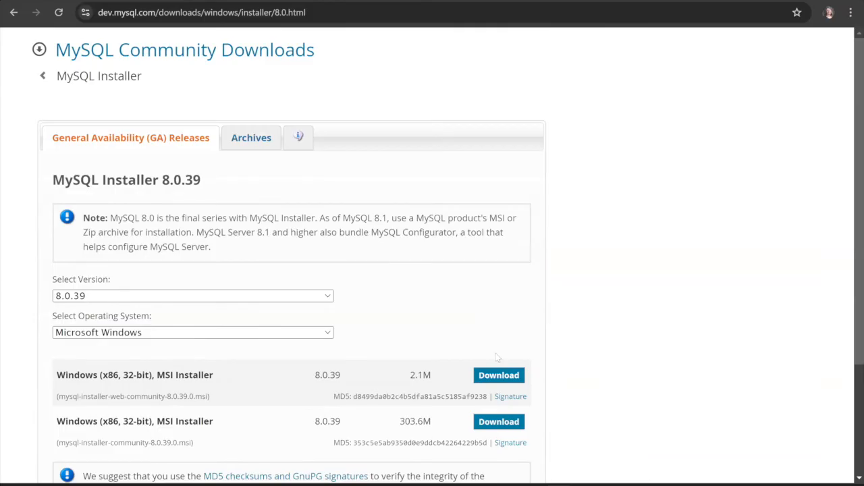
Download the 303.6M Windows MSI installer, mysql-installer-community-8.0.39.0.msi, without logging in to an Oracle account.
scroll(475, 309, down, 3)
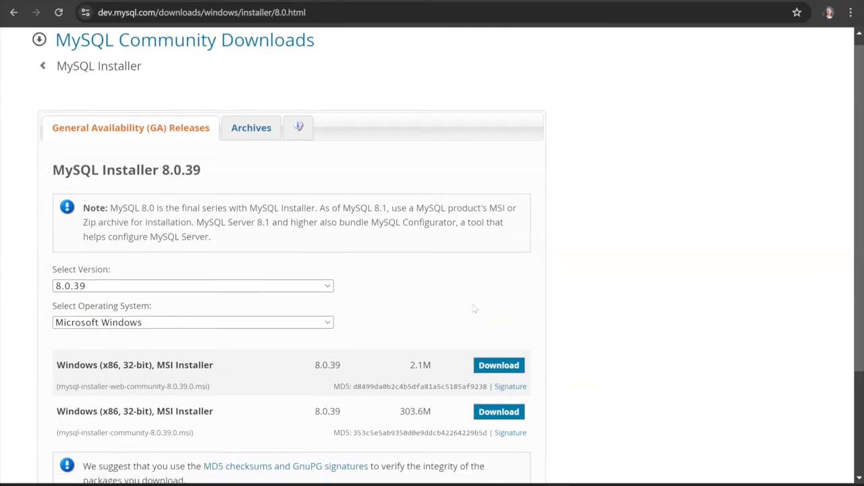
scroll(475, 308, up, 1)
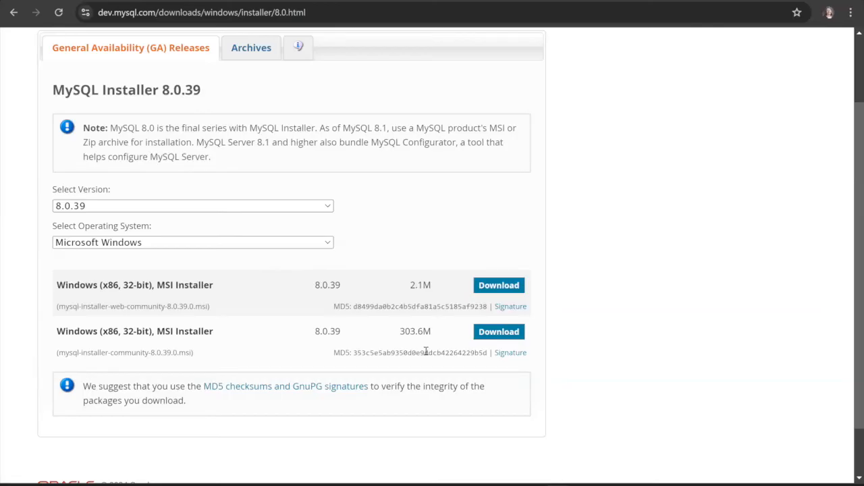
click(505, 335)
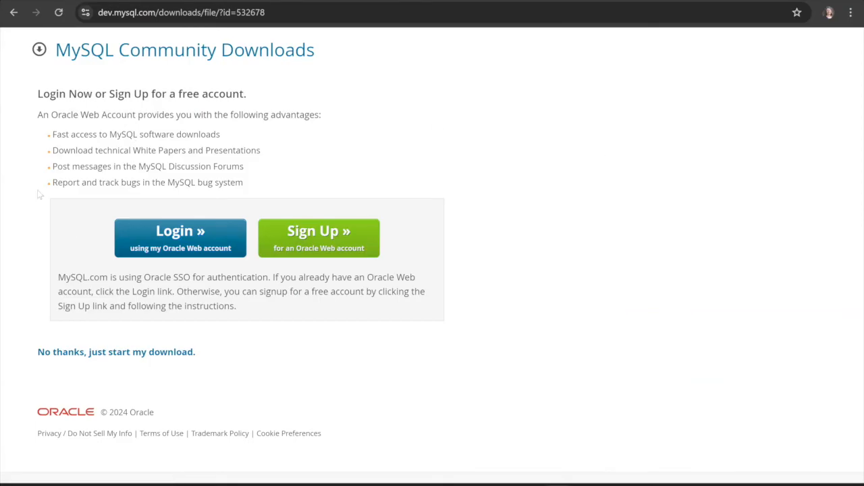
click(71, 354)
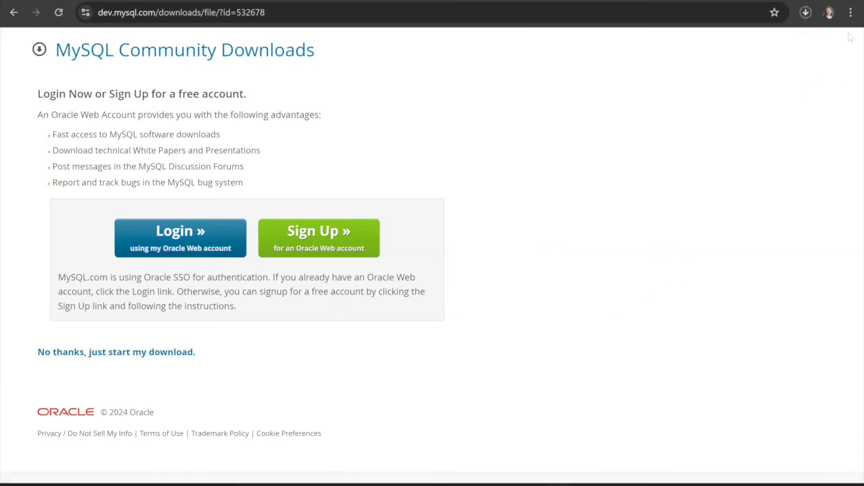
Return to the installer download page and launch the newly downloaded mysql-installer-community-8.0.39.0 (1).msi.
click(806, 12)
click(14, 16)
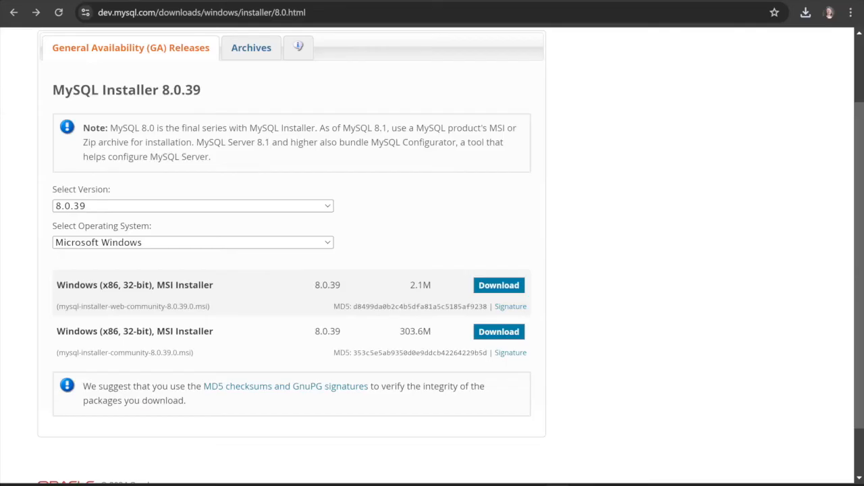
click(807, 18)
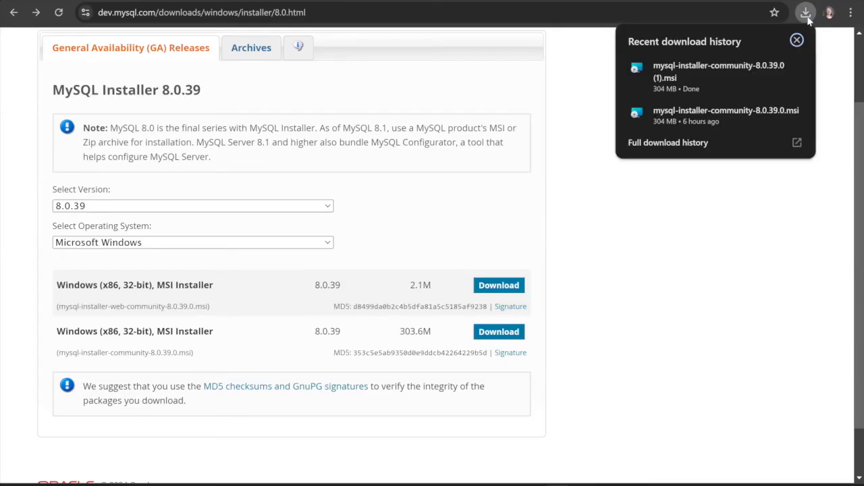
click(686, 86)
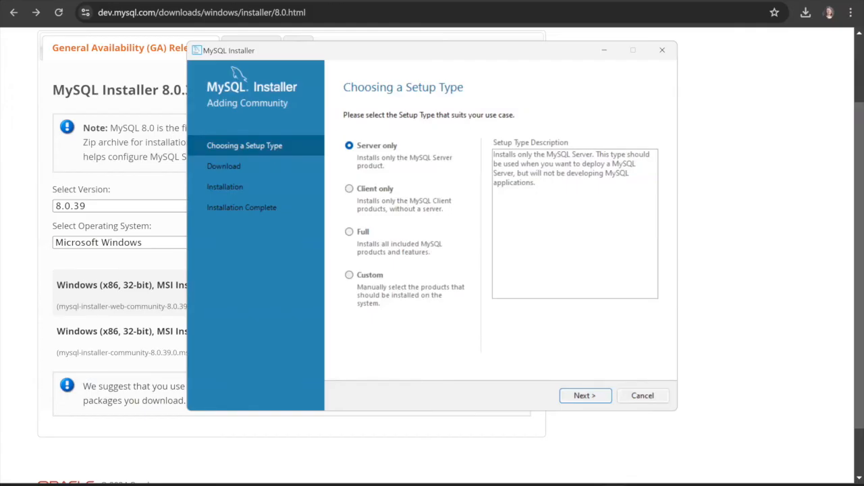
Choose the Custom setup type in MySQL Installer and continue to product selection.
drag(379, 62, 358, 76)
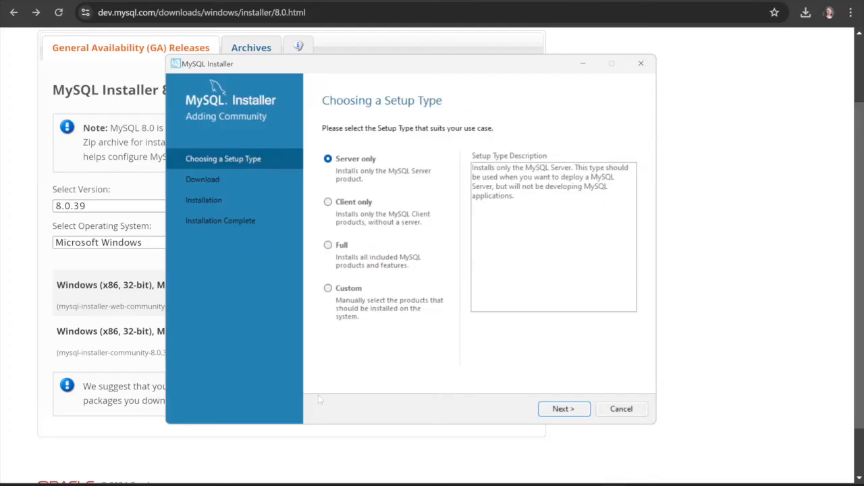
click(328, 288)
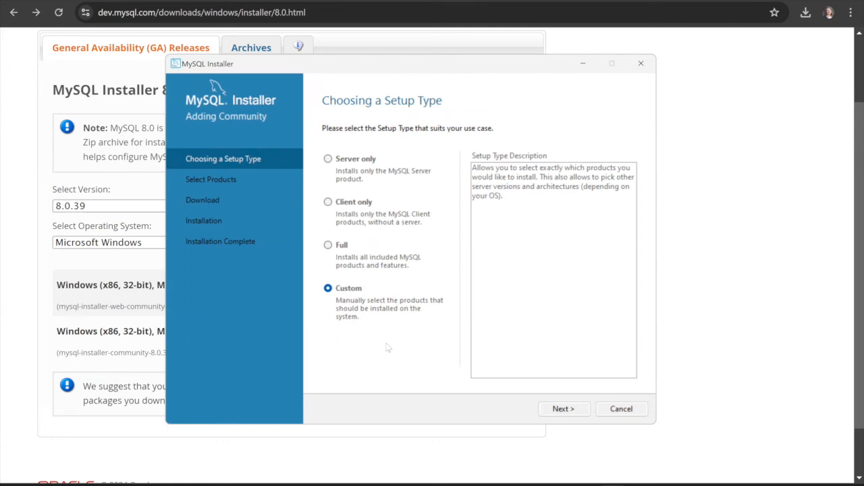
click(564, 410)
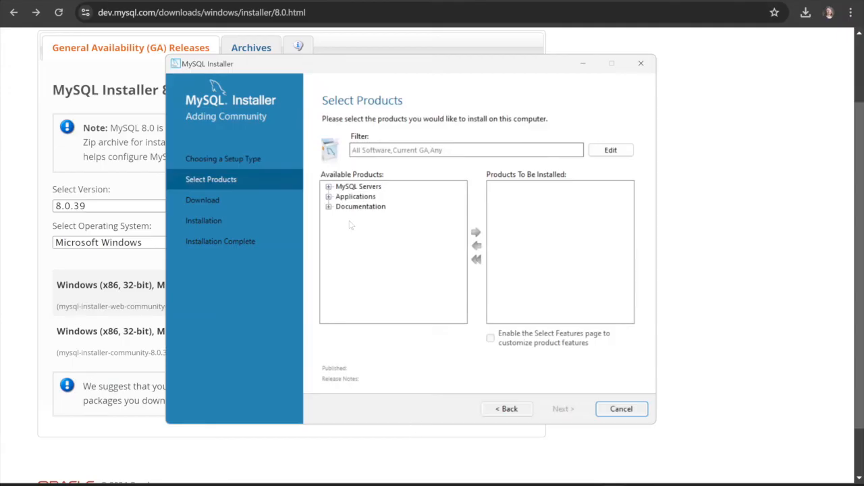
Add MySQL Server 8.0.39 - X64 to the products to be installed.
click(329, 187)
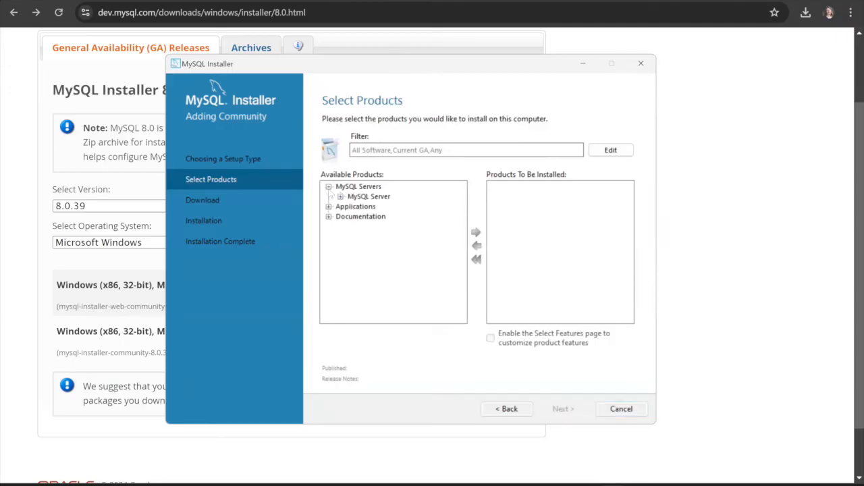
click(341, 198)
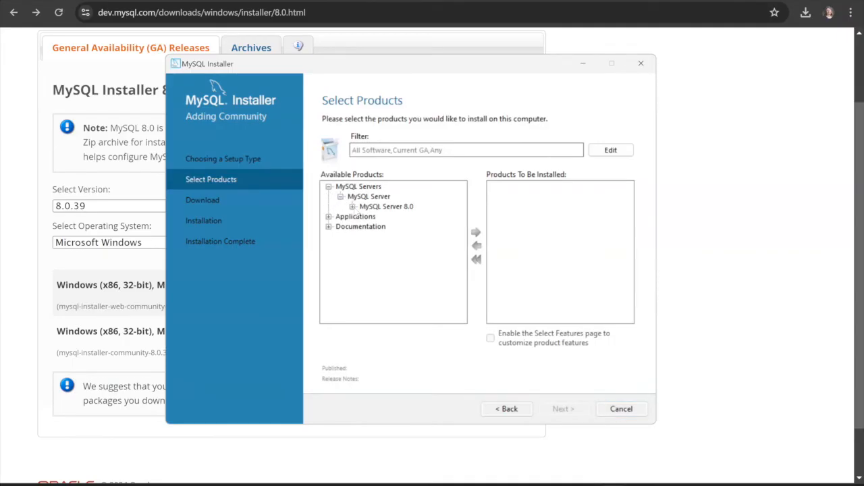
click(353, 207)
click(429, 195)
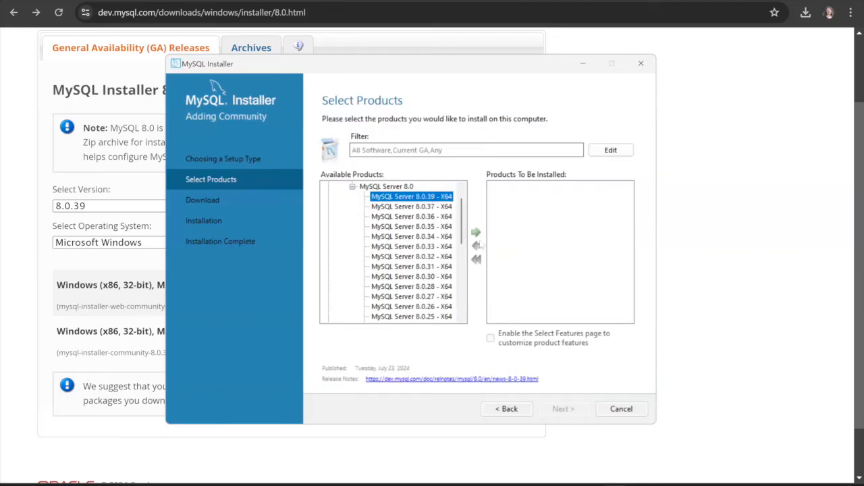
click(476, 232)
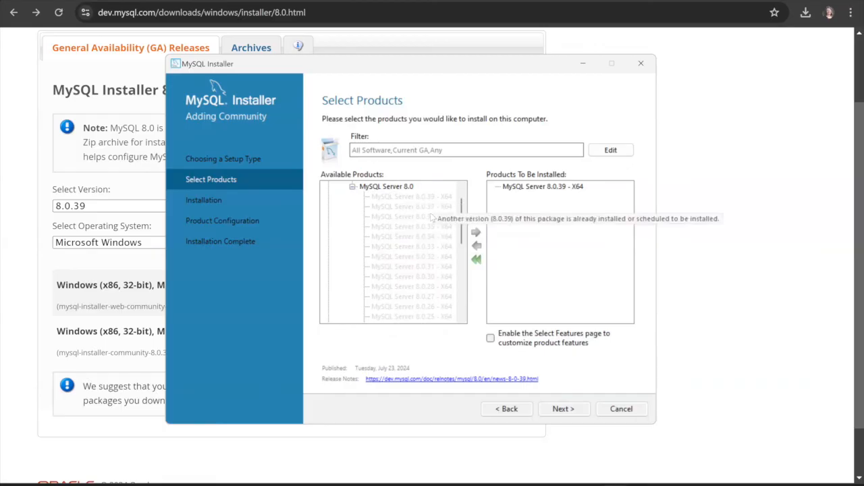
Add MySQL Workbench 8.0.38 - X64 from the applications to the products to be installed.
scroll(437, 235, up, 1)
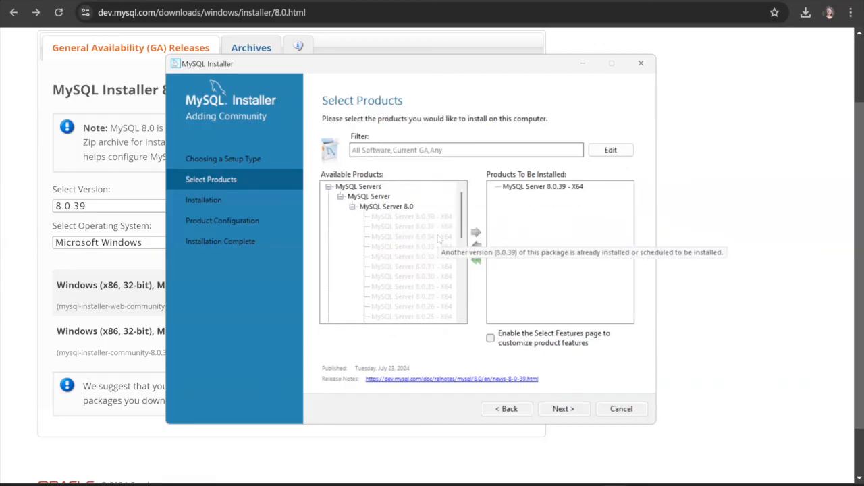
scroll(438, 234, down, 6)
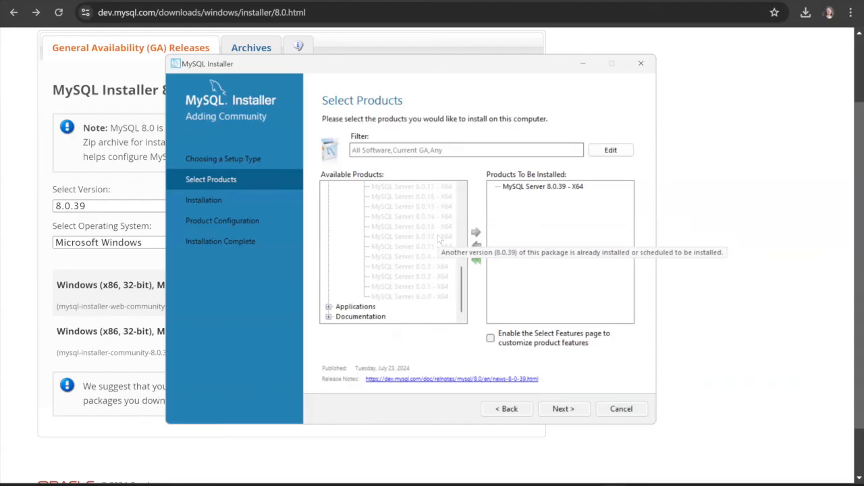
click(329, 307)
scroll(404, 277, down, 1)
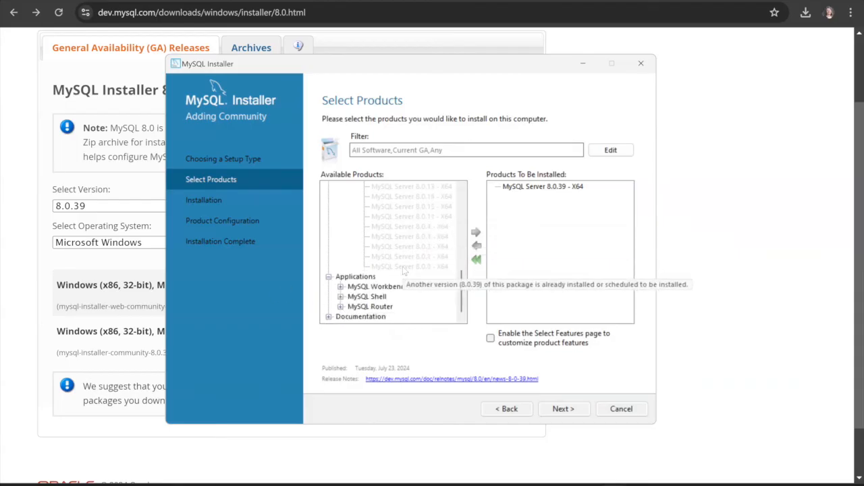
click(341, 287)
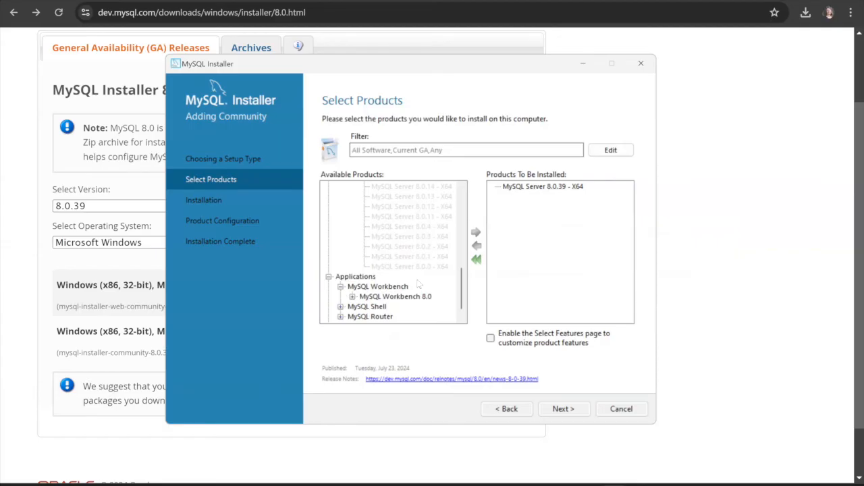
scroll(372, 295, down, 1)
click(352, 286)
click(436, 197)
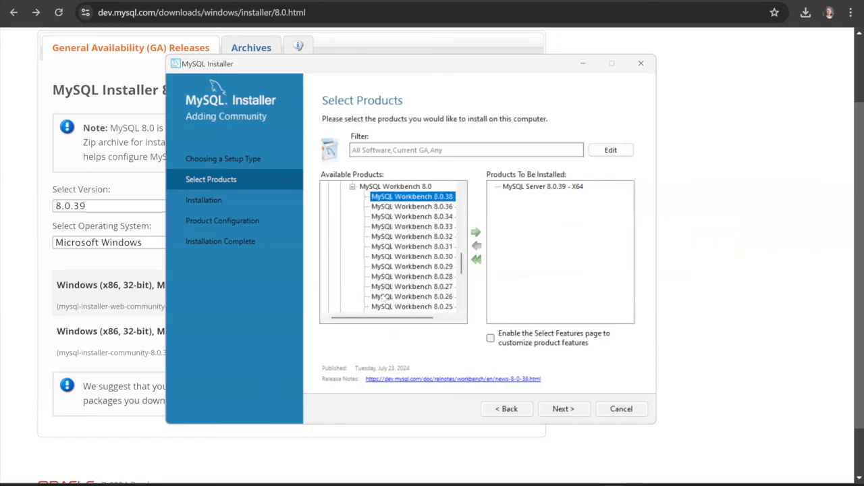
click(476, 232)
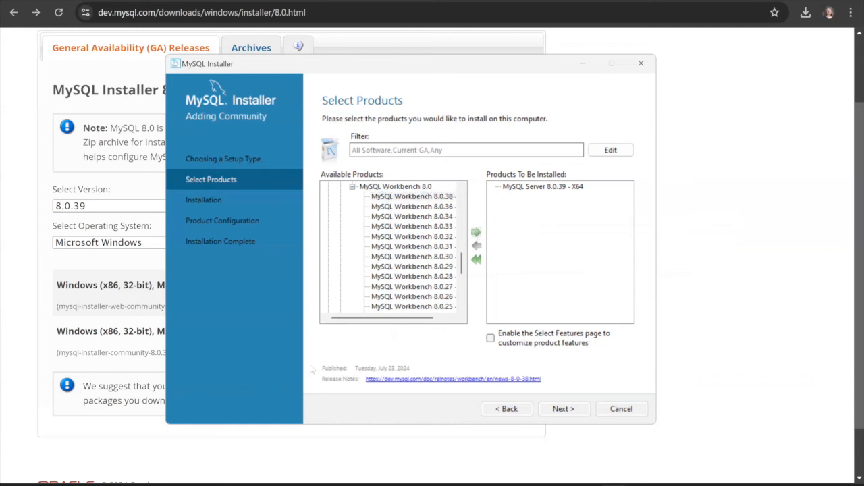
Add MySQL Documentation 8.0.39 - X86 to the products to be installed.
scroll(365, 288, down, 1)
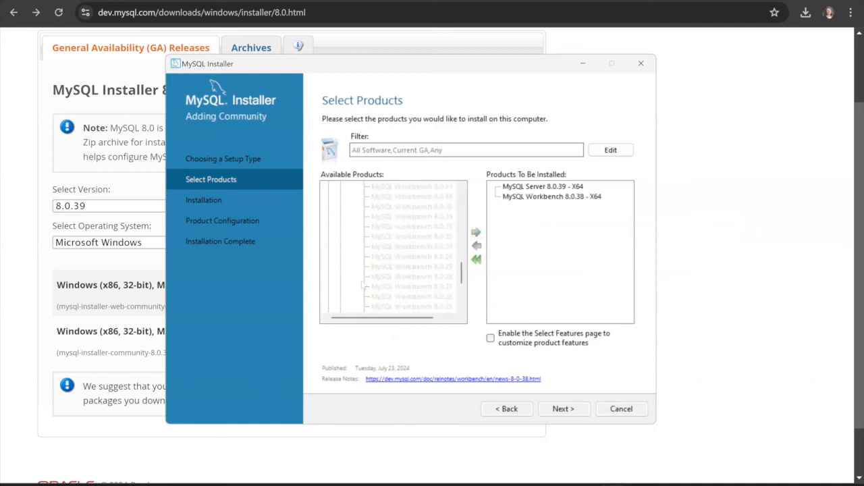
scroll(363, 287, down, 1)
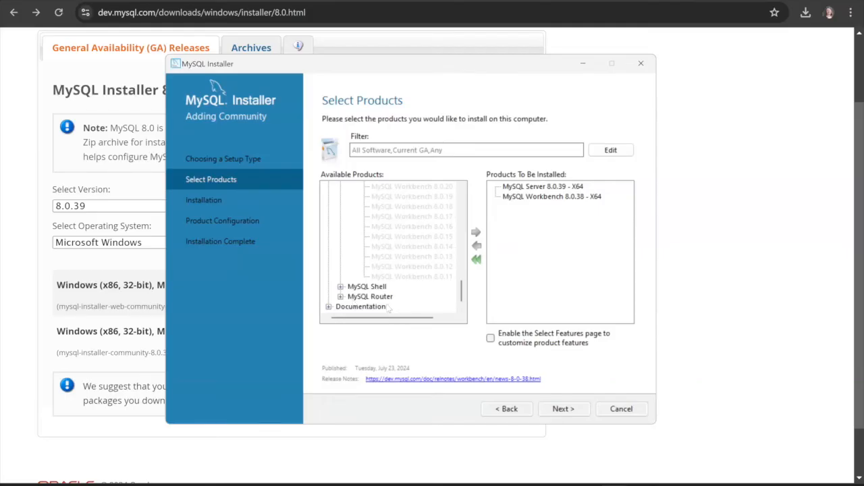
click(329, 307)
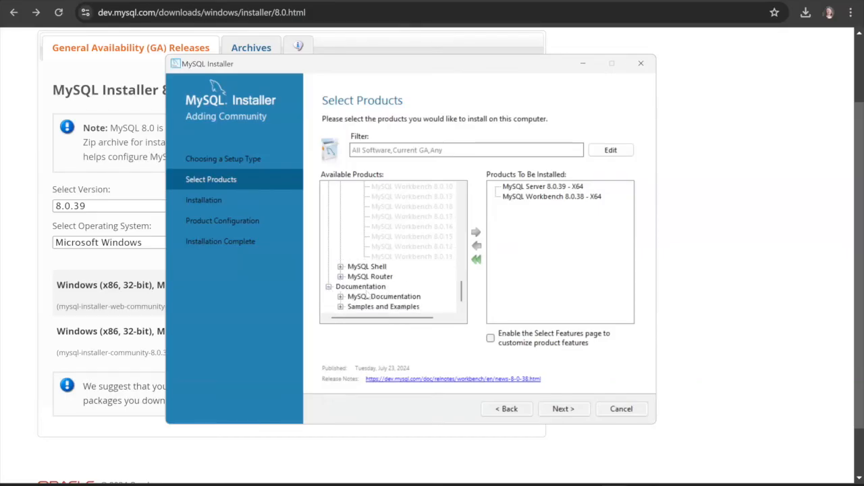
click(340, 297)
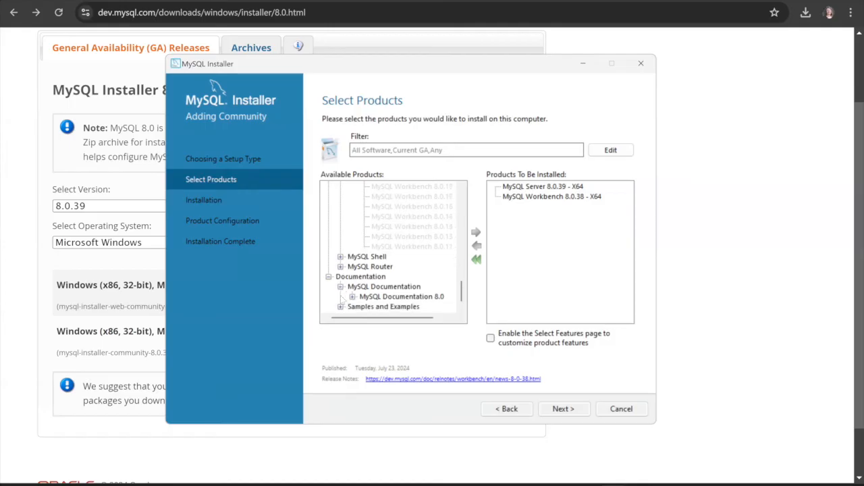
click(352, 297)
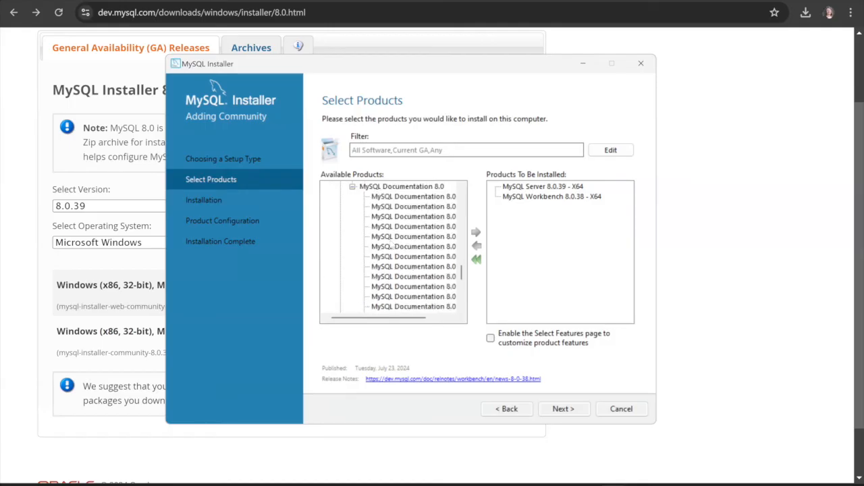
click(414, 196)
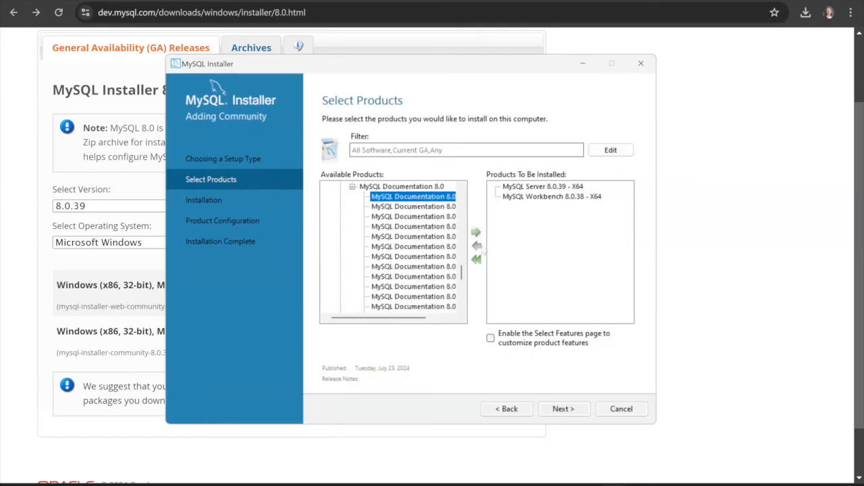
click(476, 232)
Add Samples and Examples 8.0.39 - X86 to the products to be installed.
scroll(418, 295, down, 1)
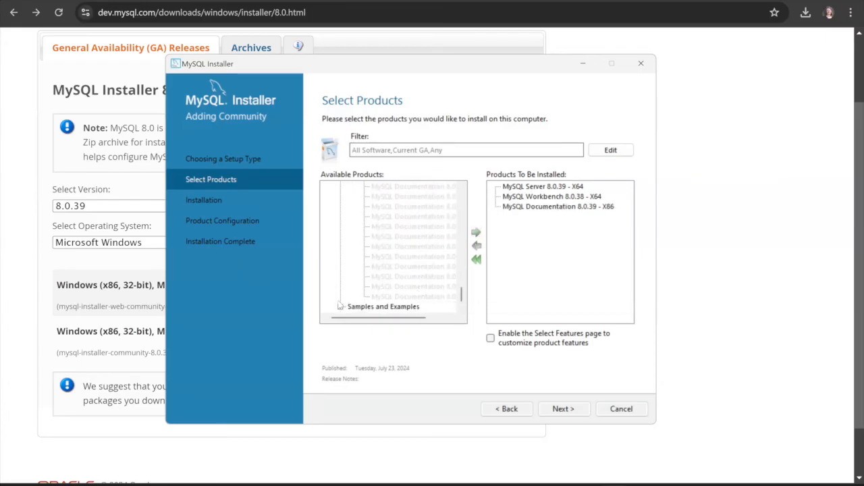
click(340, 307)
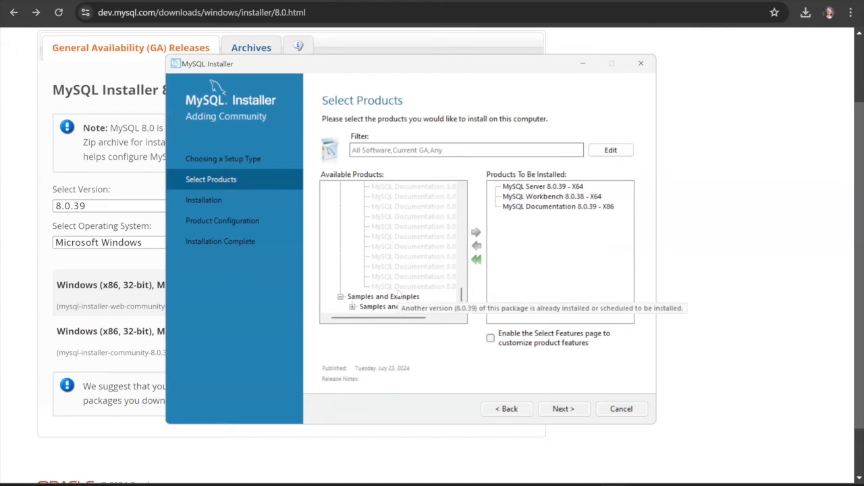
click(353, 307)
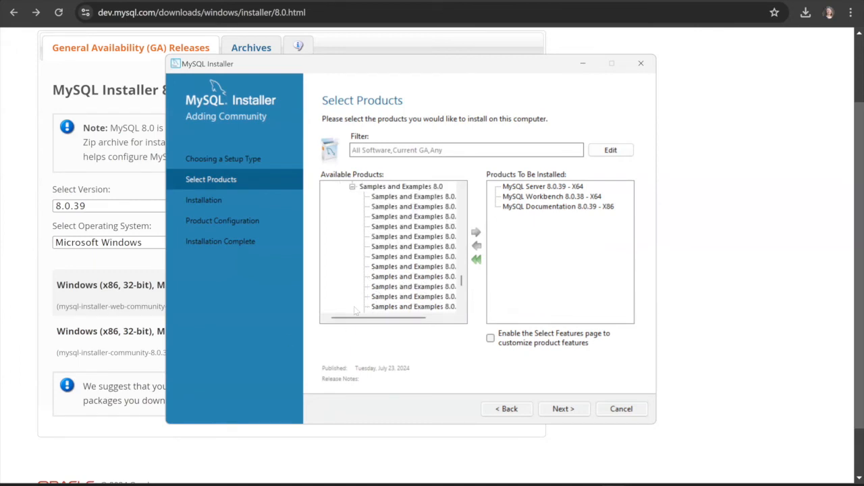
click(439, 199)
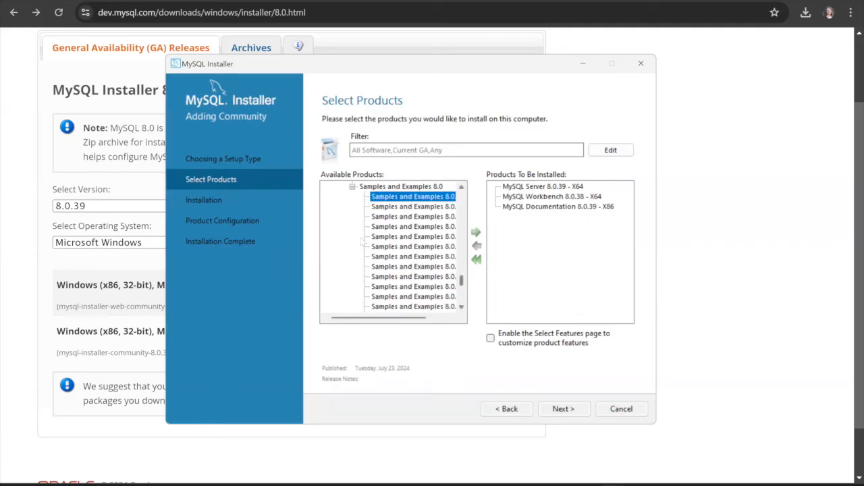
click(476, 232)
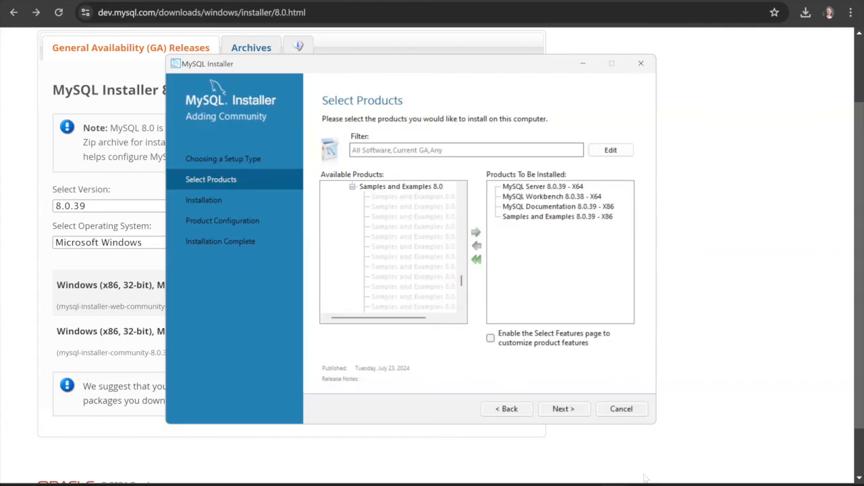
Install the four selected MySQL products and continue to product configuration.
click(564, 409)
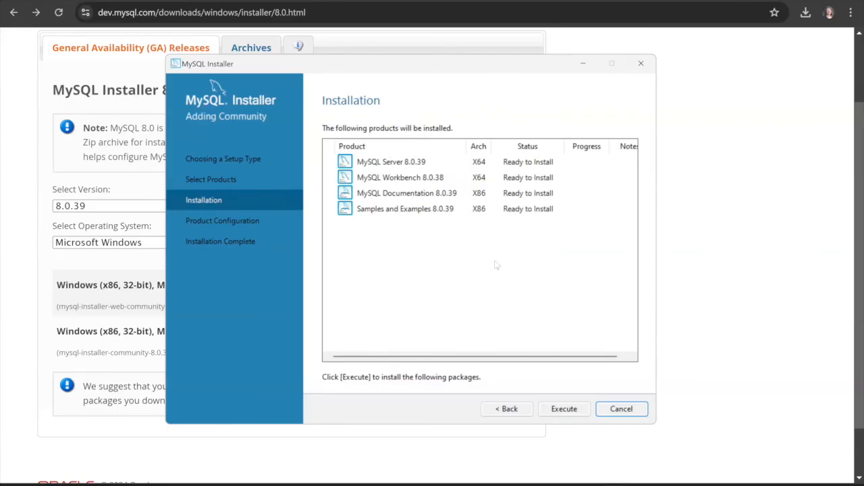
click(566, 409)
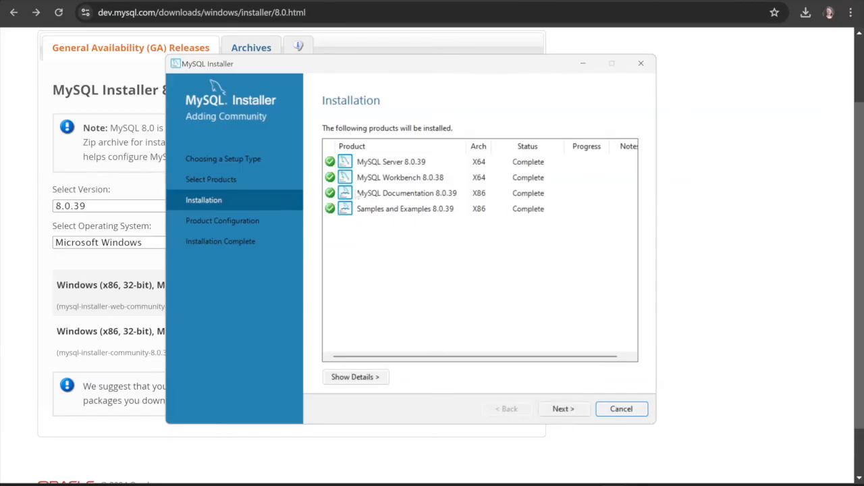
click(563, 409)
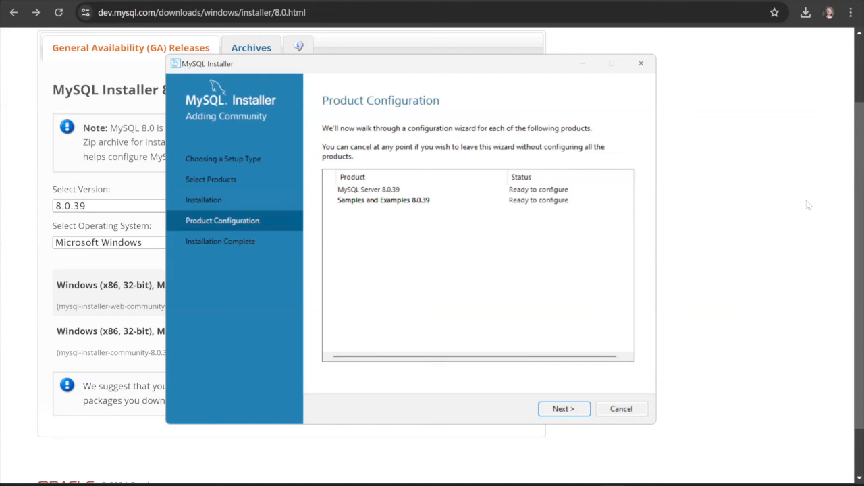
Accept the Development Computer config type with TCP/IP port 3306, and strong password encryption as the server's authentication method.
click(570, 410)
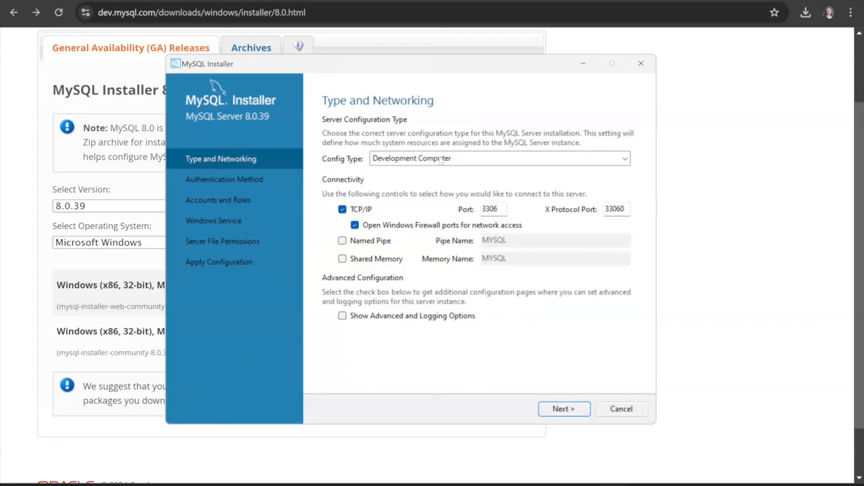
click(625, 159)
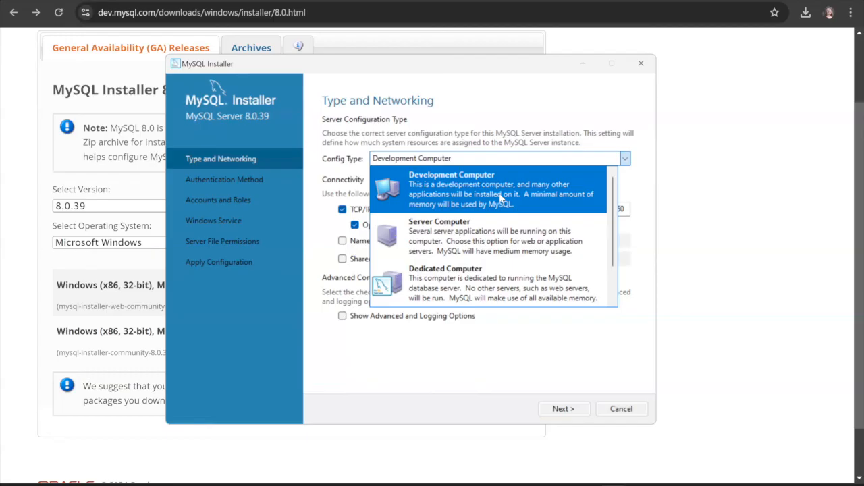
click(685, 192)
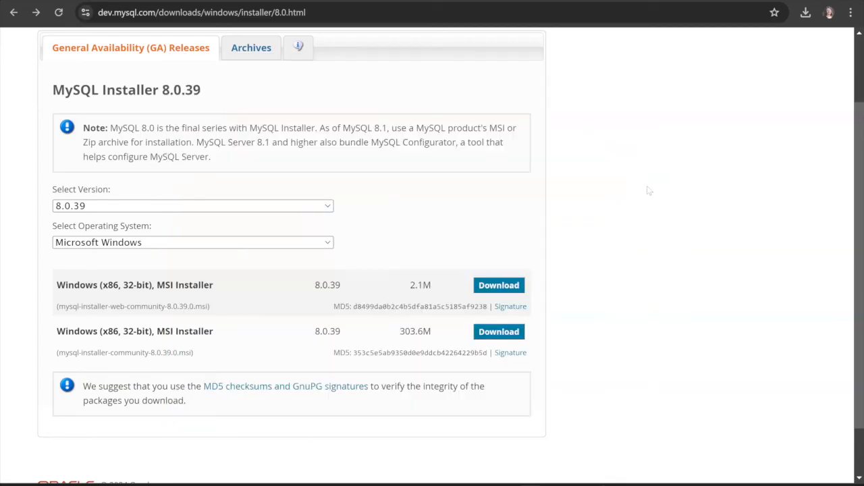
click(530, 485)
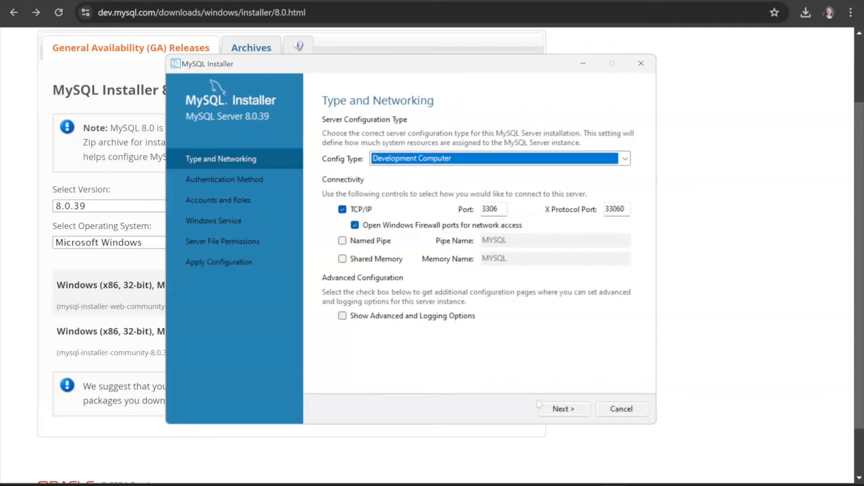
click(572, 414)
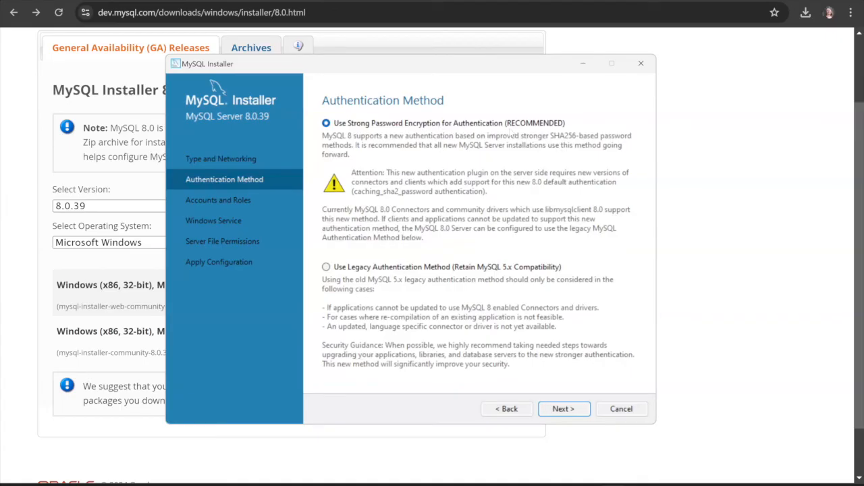
click(574, 410)
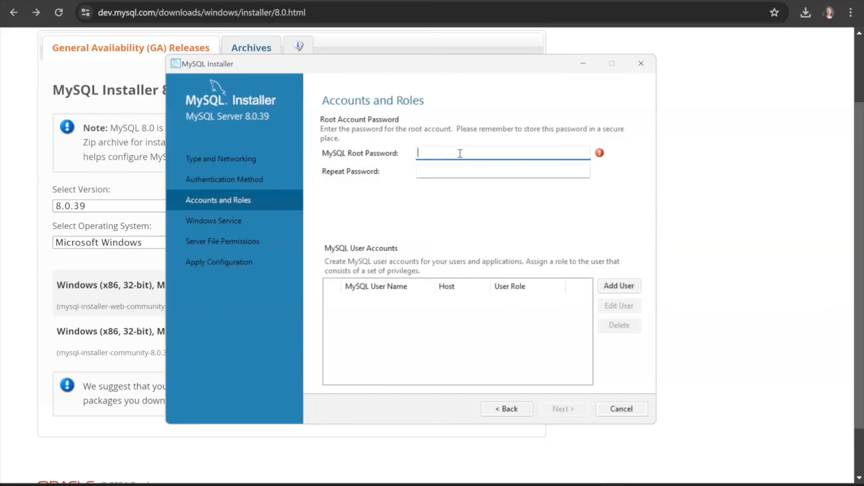
Enter and repeat the MySQL root password, and continue to the Windows service settings.
text(admin•••••••)
click(453, 173)
text(••••••)
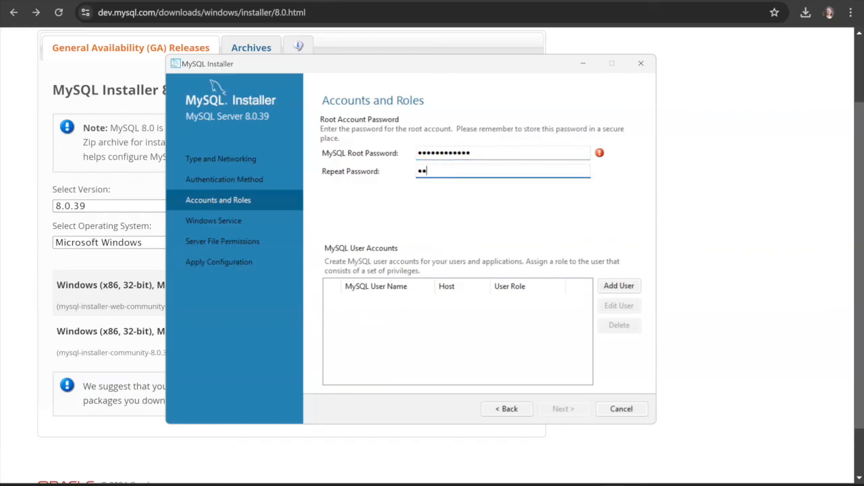
text(••••••)
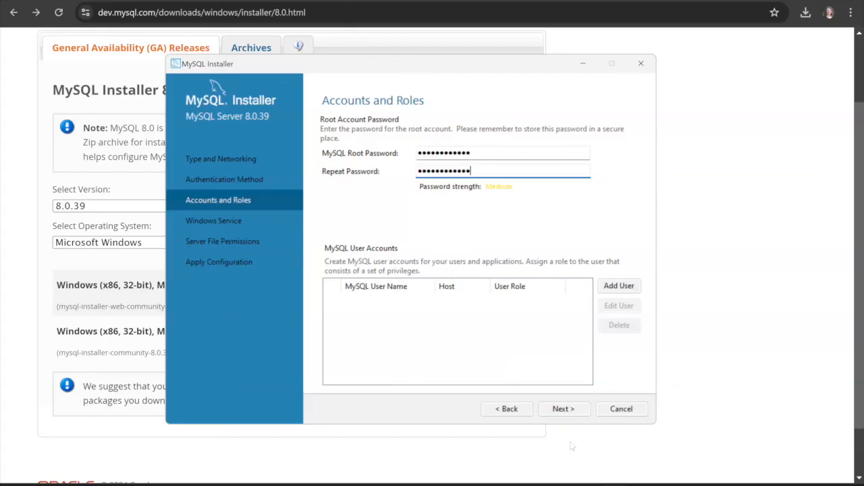
click(562, 412)
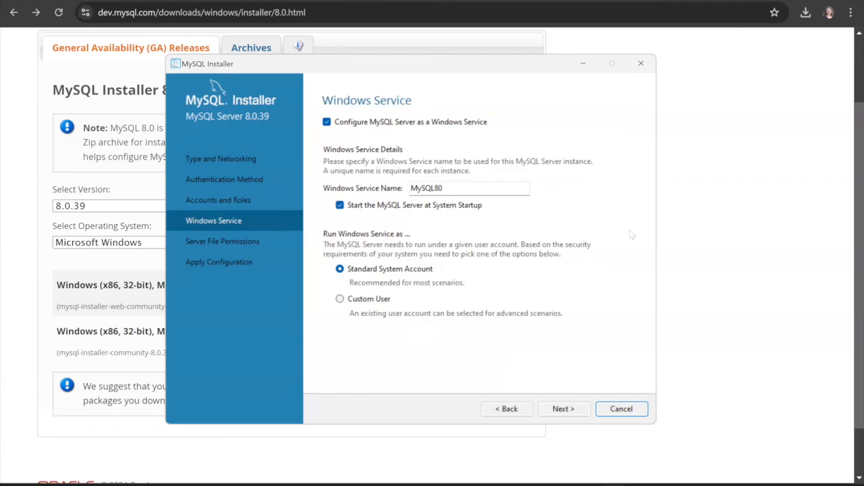
Apply the MySQL Server configuration with the default MySQL80 Windows service and full-access server file permissions.
click(563, 408)
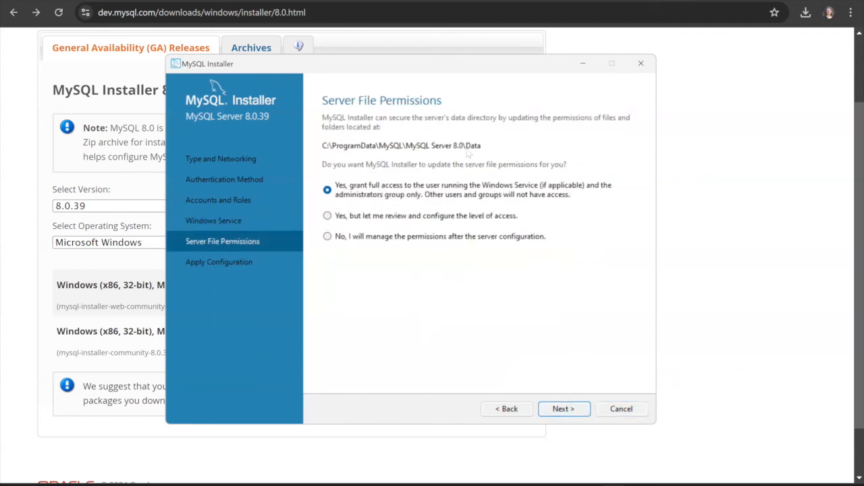
click(564, 411)
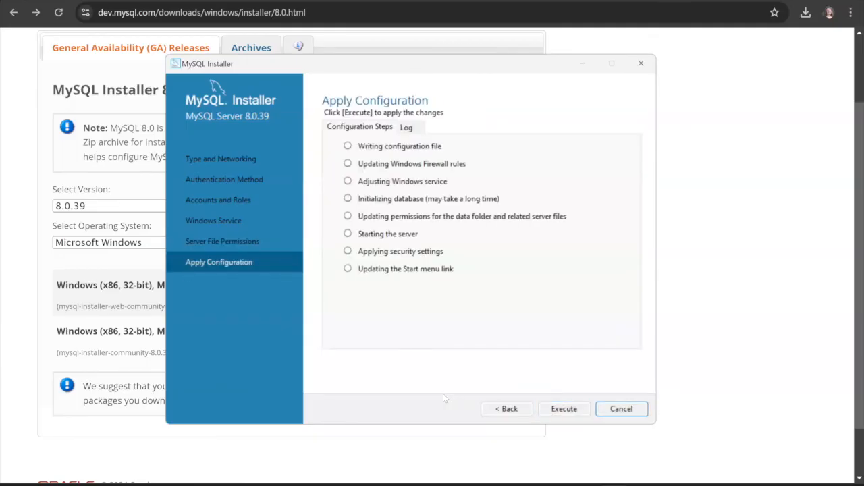
click(565, 409)
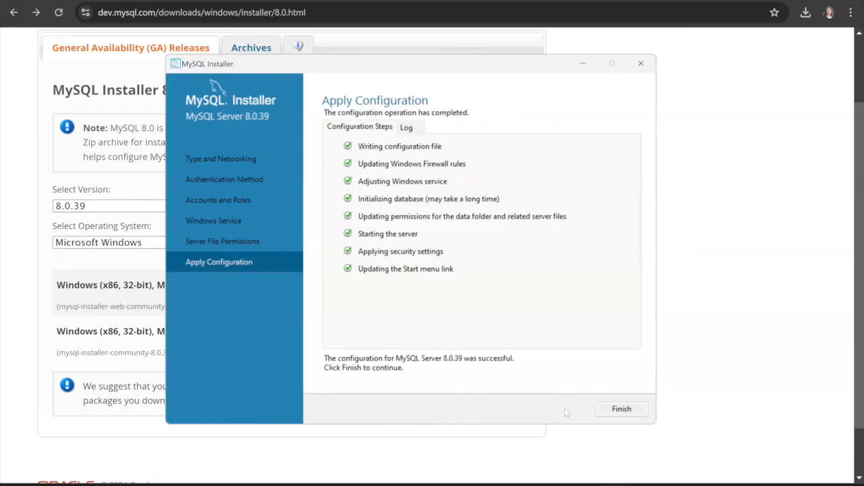
click(622, 410)
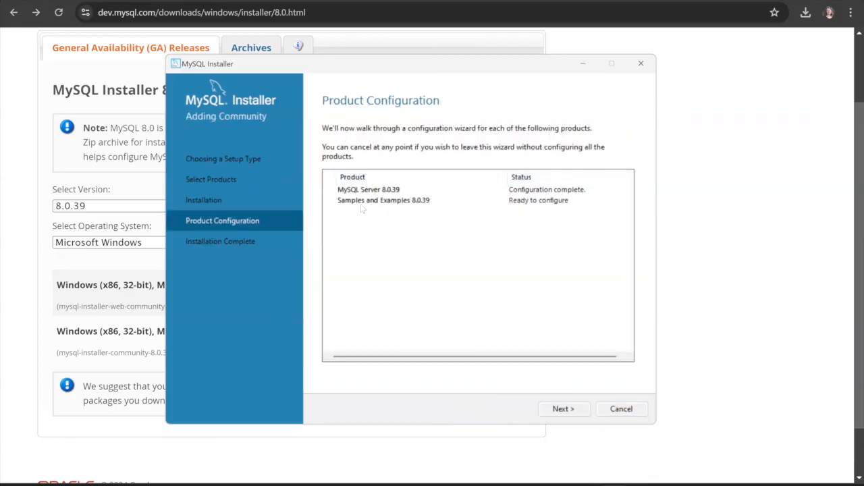
Start configuring Samples and Examples, enter the root password, and check the connection to MySQL Server 8.0.39.
click(567, 410)
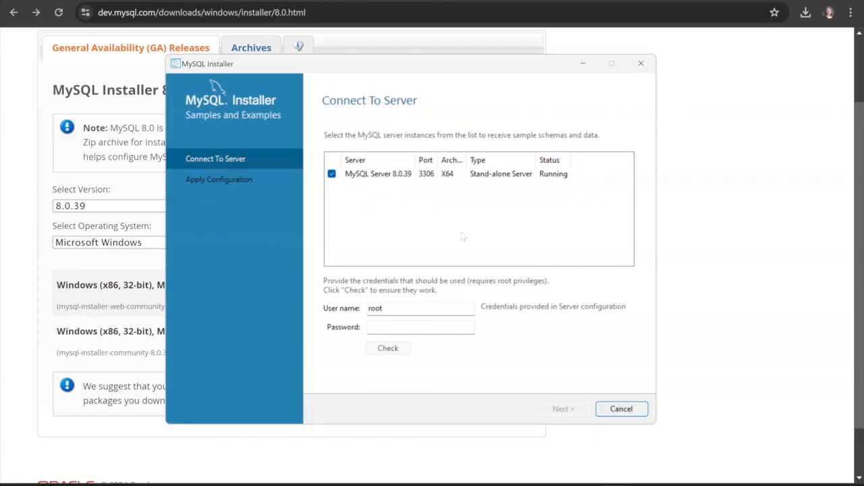
click(399, 324)
text(ro•••••••••)
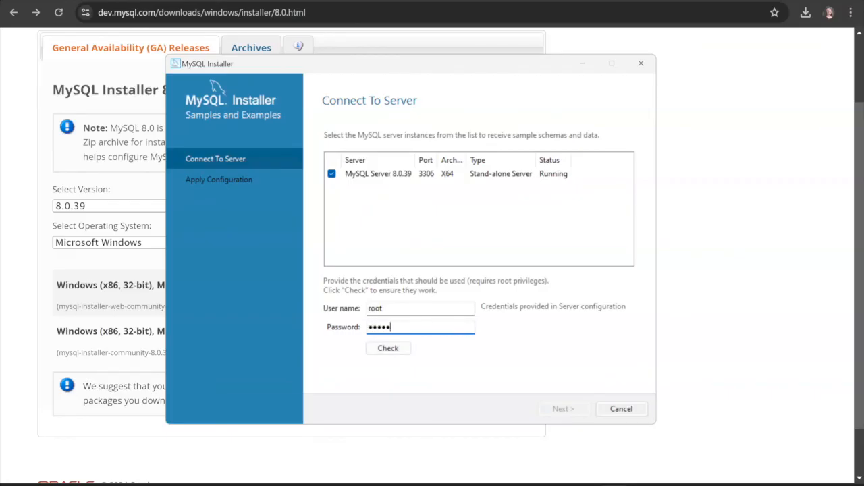
text(•)
click(396, 349)
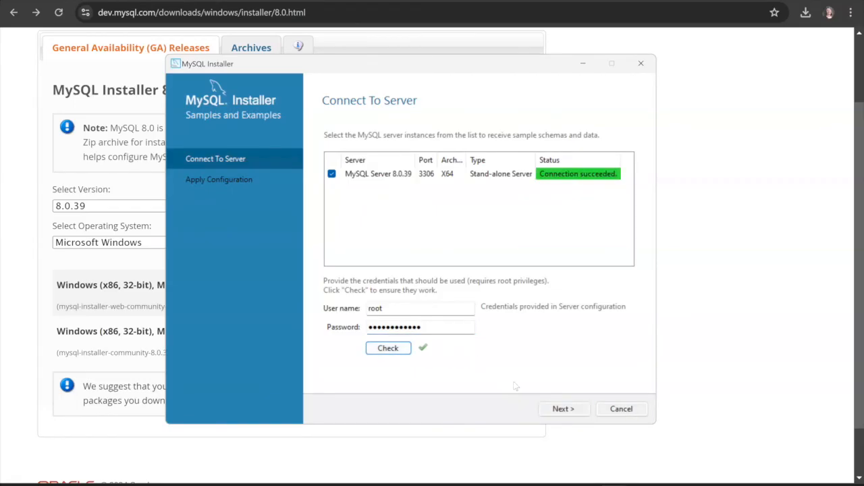
Apply the Samples and Examples configuration and finish the installation with MySQL Workbench set to start after setup.
click(564, 409)
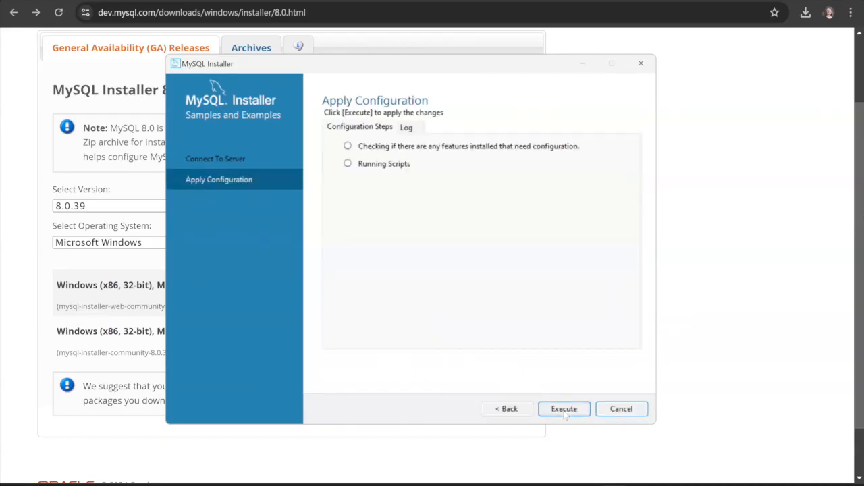
click(564, 410)
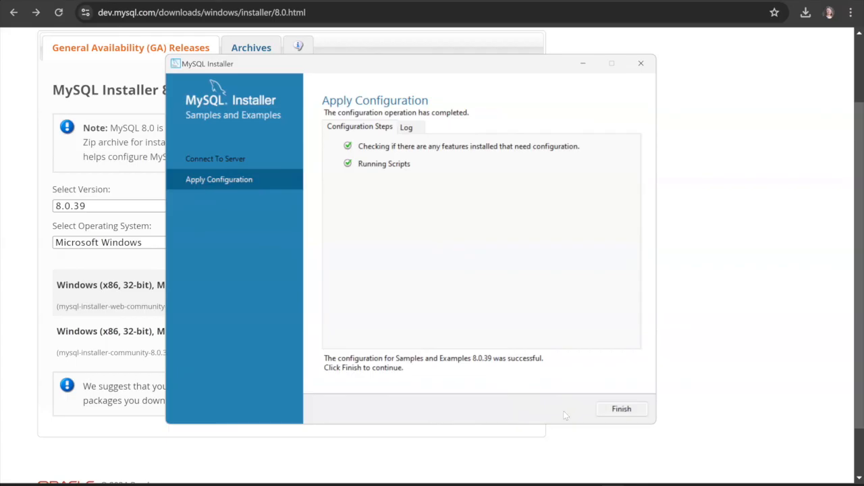
click(628, 412)
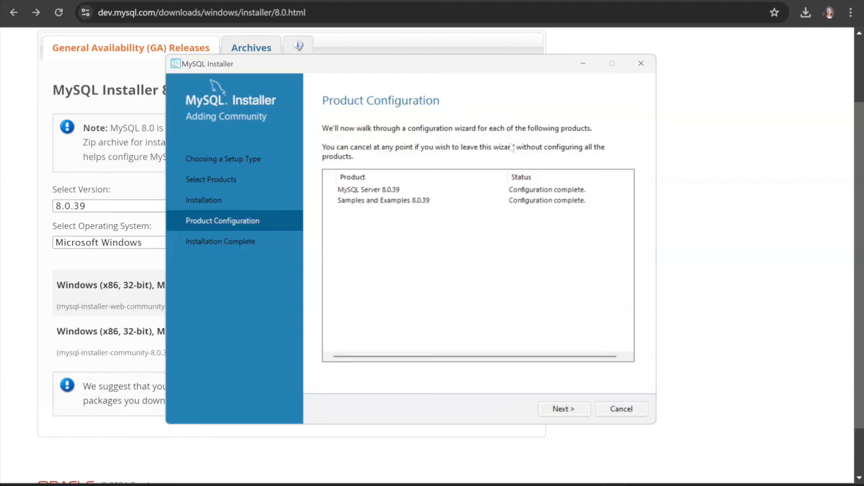
click(571, 413)
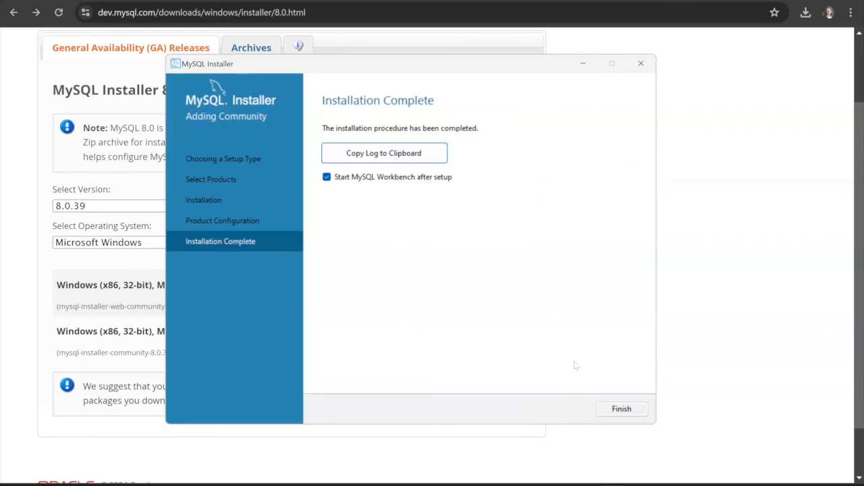
click(614, 410)
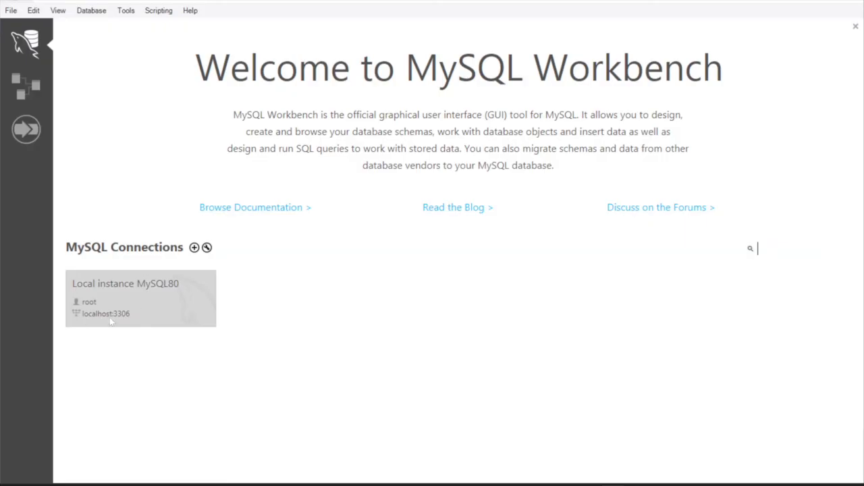
Connect to Local instance MySQL80 in MySQL Workbench by entering the root password.
click(170, 298)
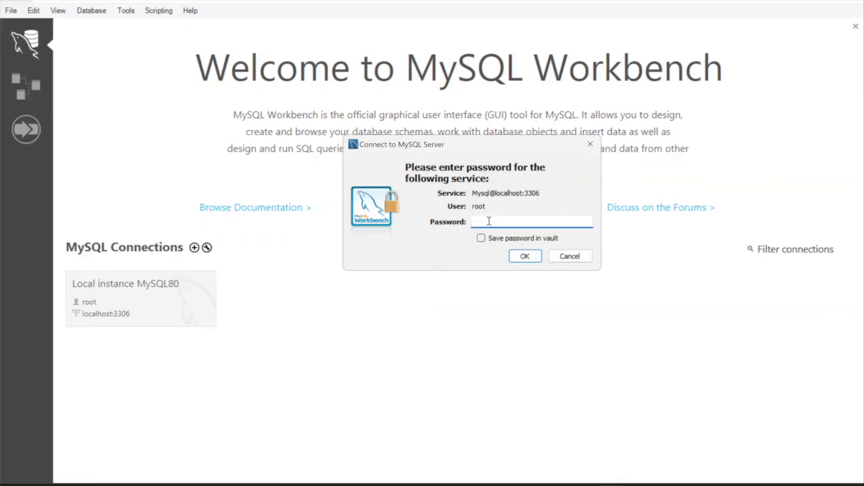
text(*************)
click(522, 261)
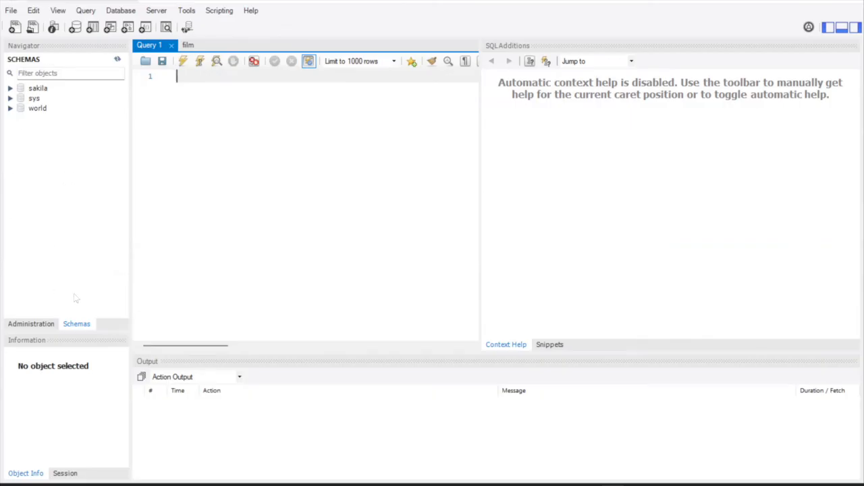
Expand the tables of the sakila schema and display the rows of the film table.
click(74, 331)
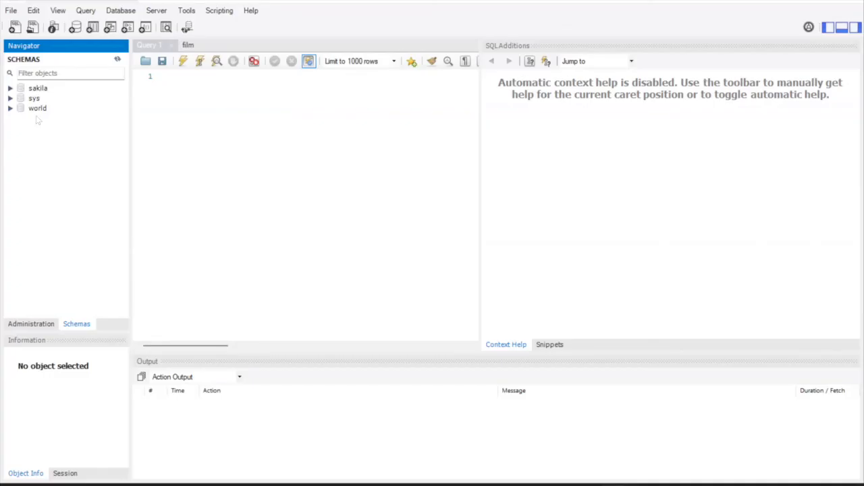
click(10, 88)
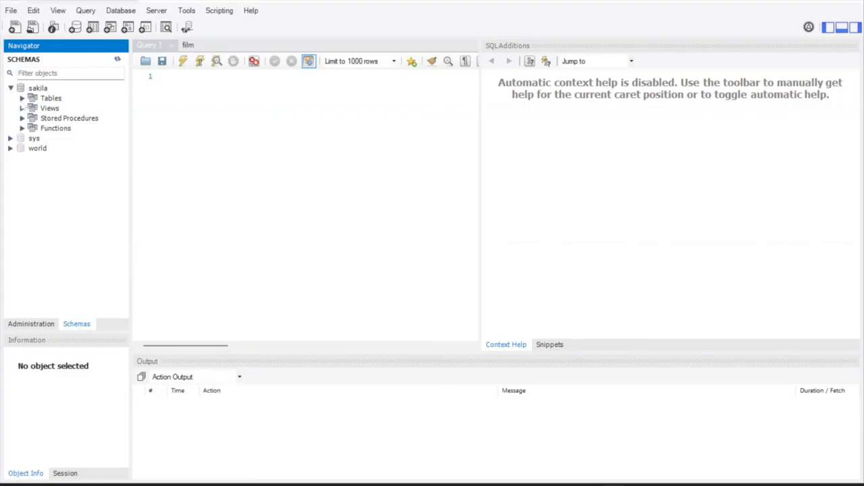
click(23, 99)
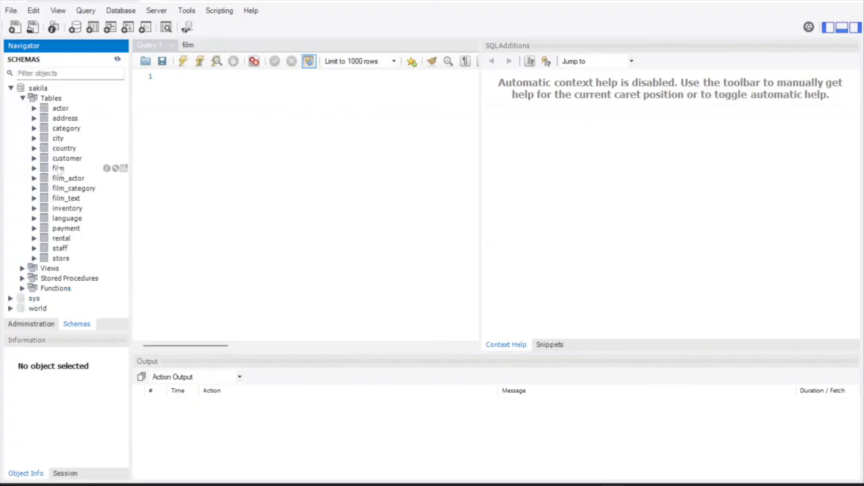
click(124, 169)
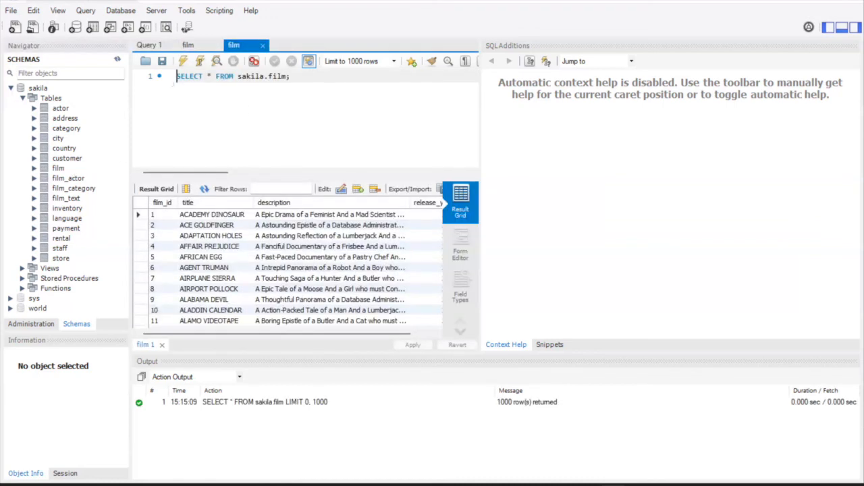